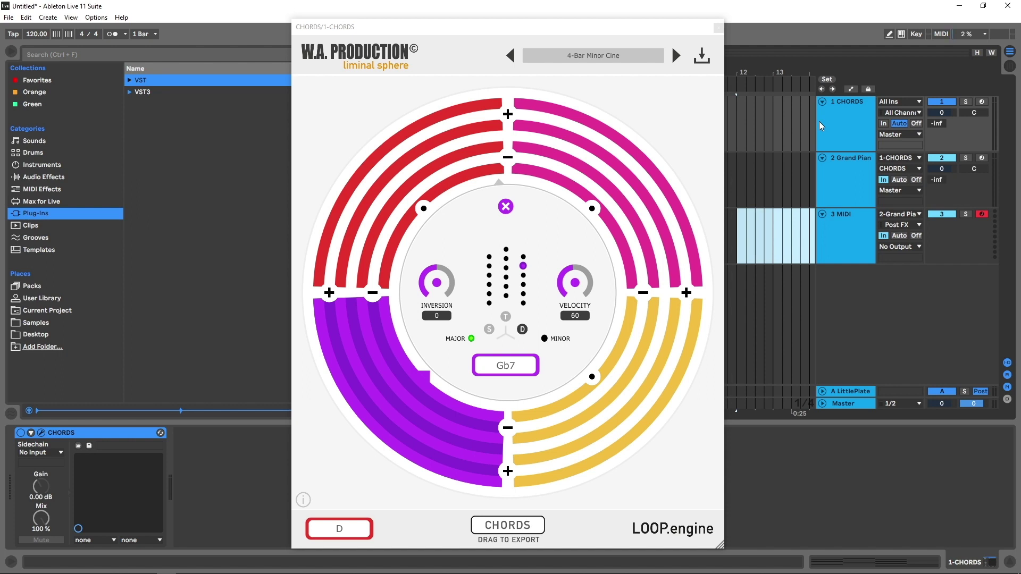
- Inspect the CHORDS and Grand Piano tracks and the piano's MIDI input routing, and play back the chord progression
click(819, 121)
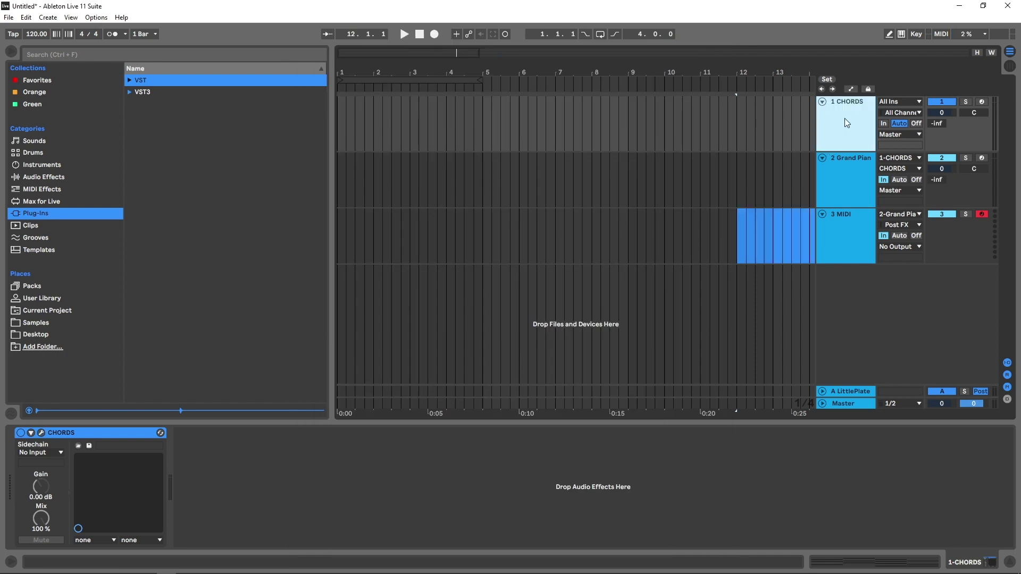
click(851, 176)
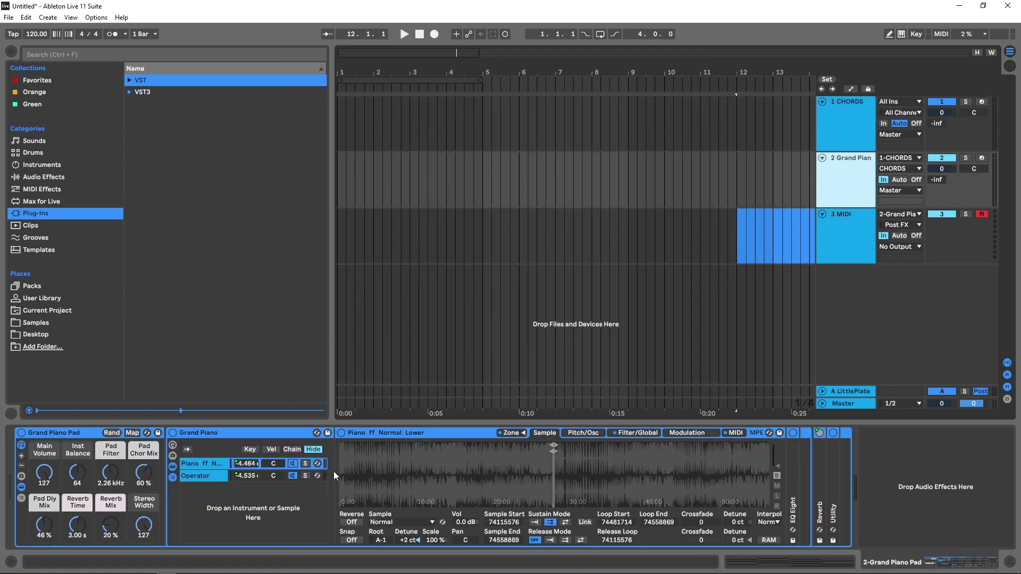
click(895, 158)
click(893, 159)
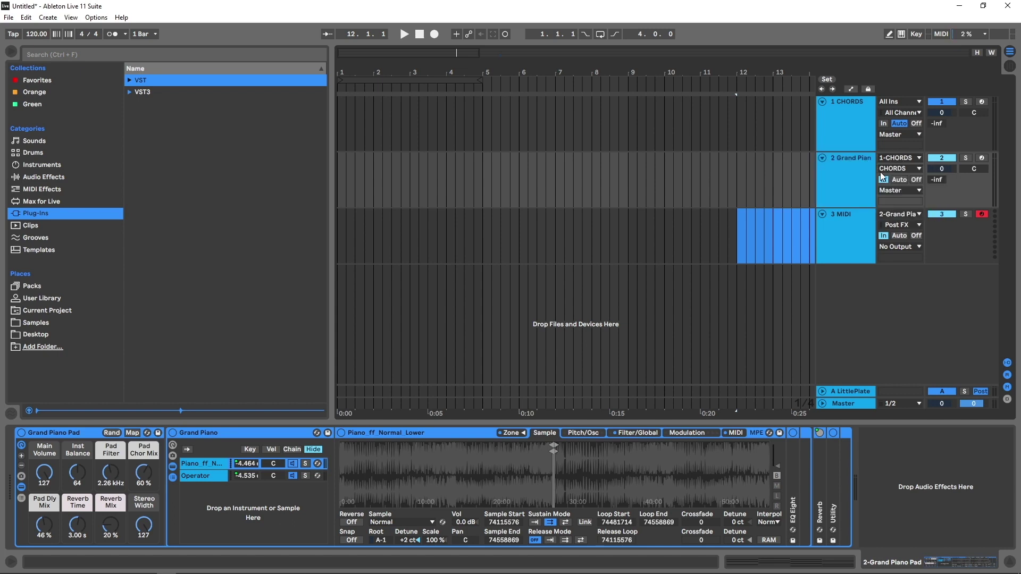
click(859, 170)
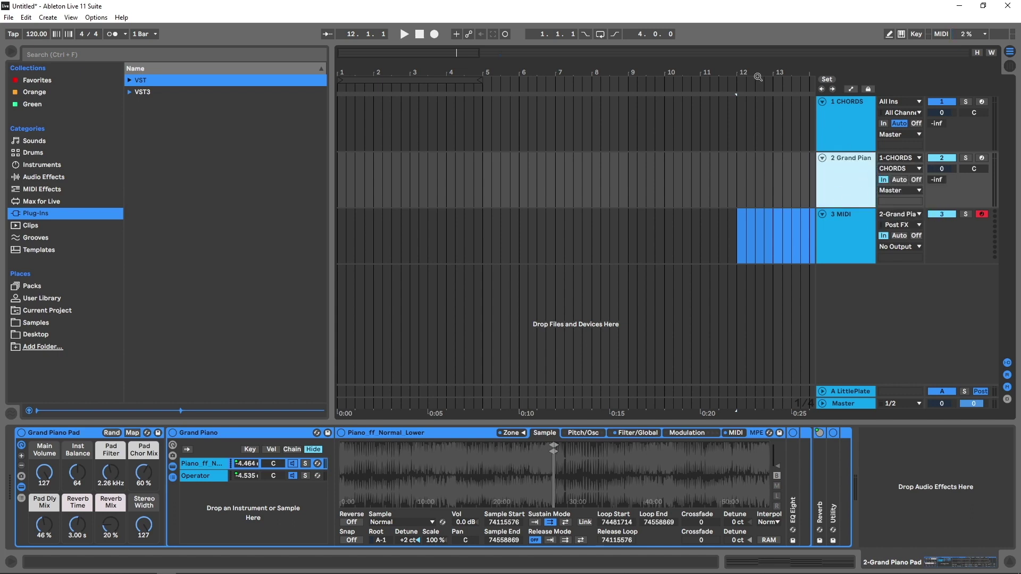
click(404, 34)
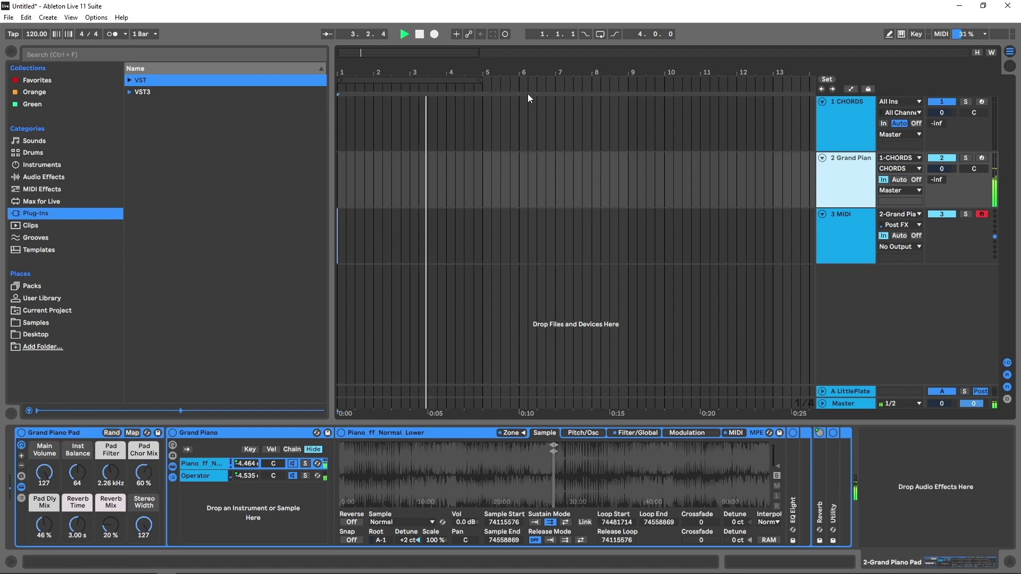
key(space)
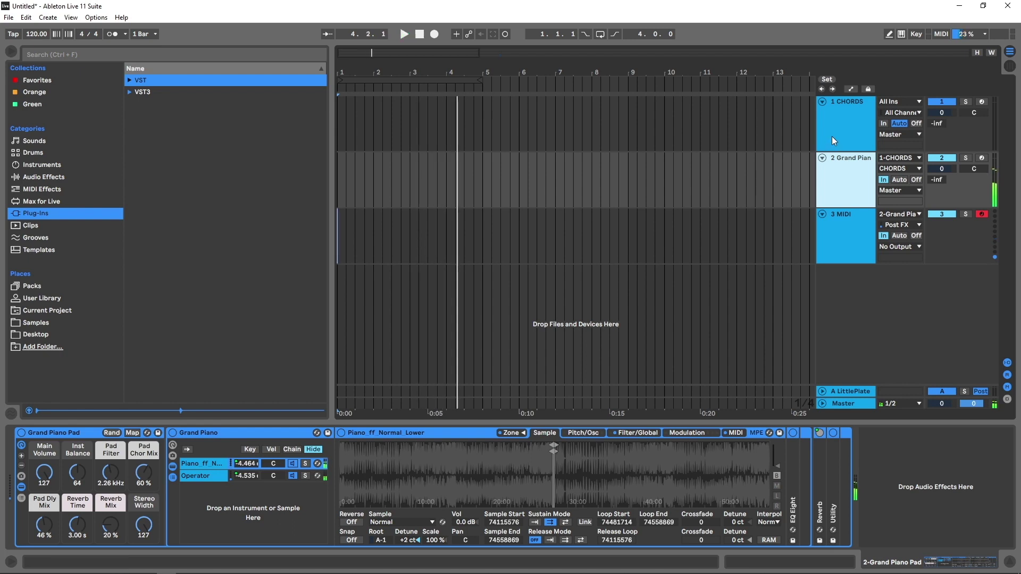
- Export the chord progression from the CHORDS plug-in as a clip on the 3 MIDI track at bar 10
click(832, 136)
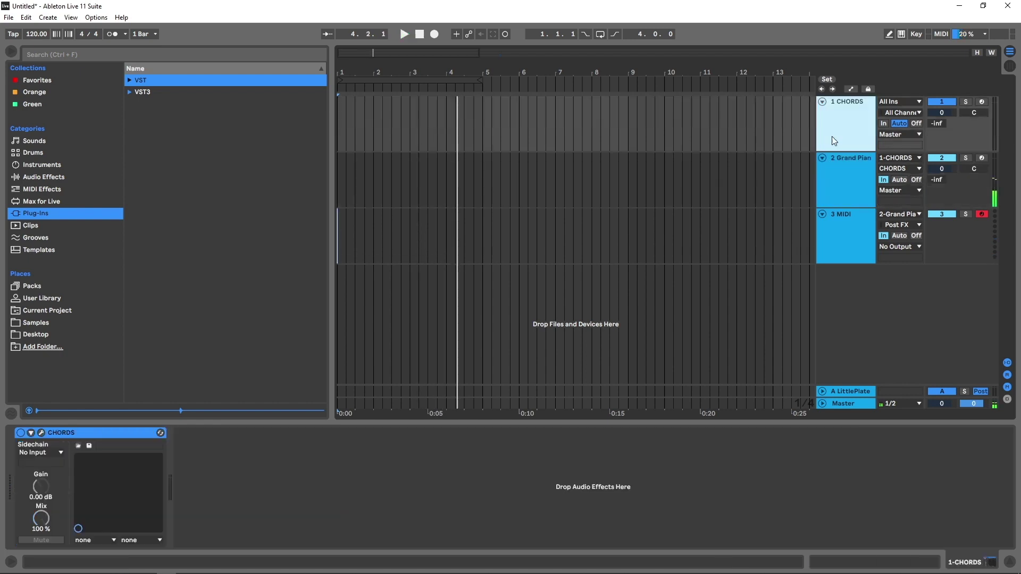
click(42, 432)
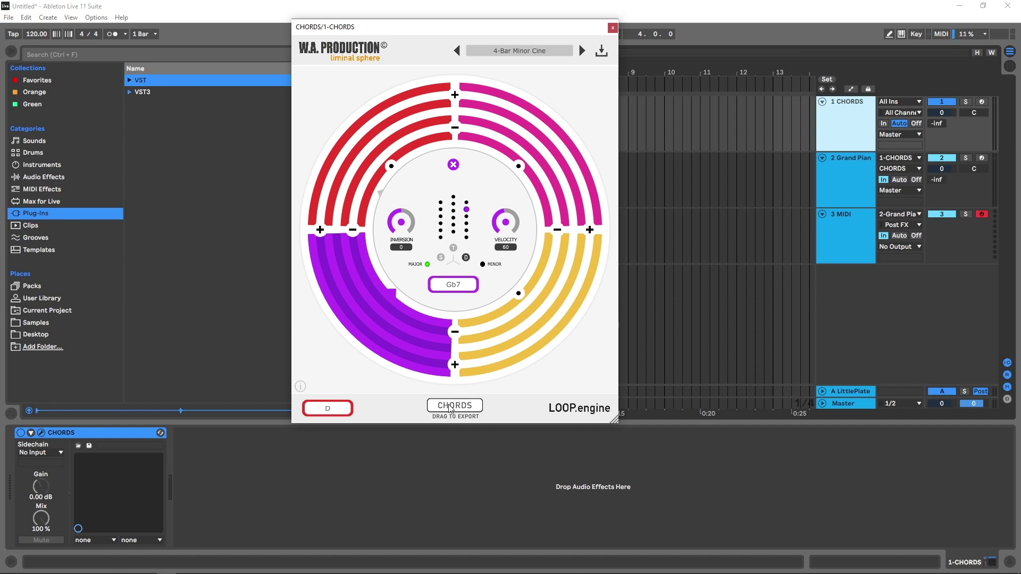
drag(450, 409, 706, 243)
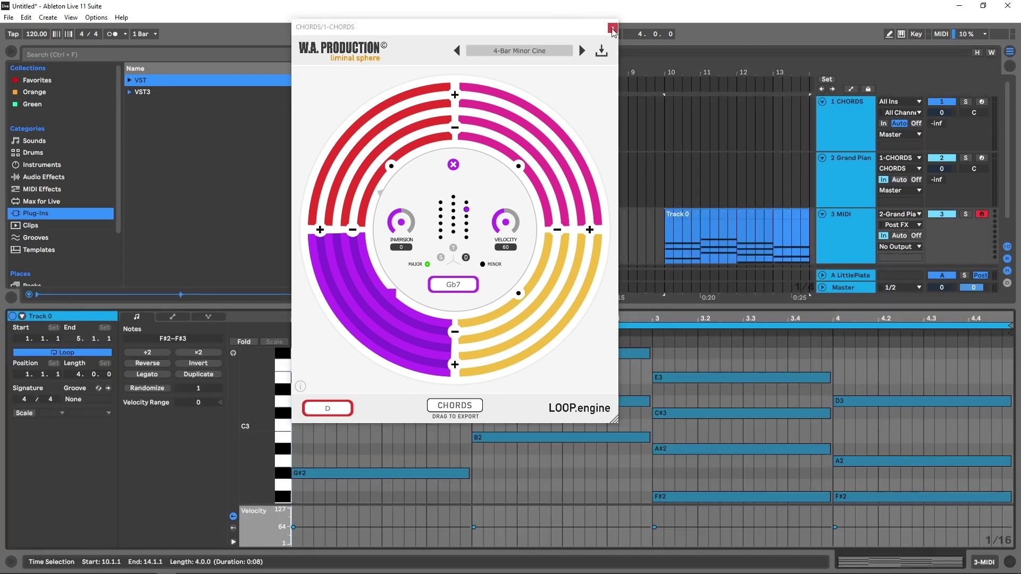
click(524, 467)
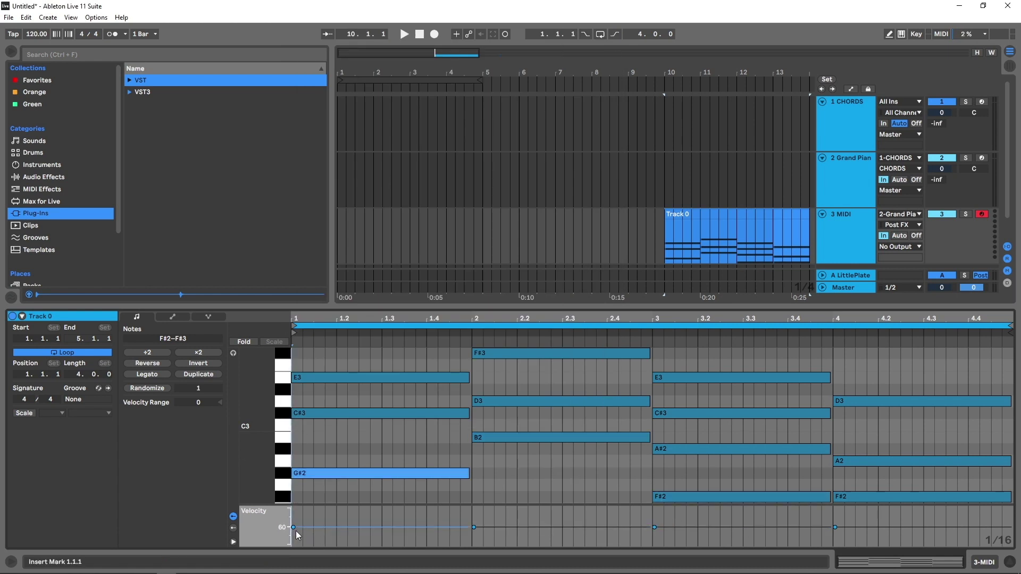
- Adjust the velocity of the Dbm7 chord in the CHORDS plug-in and close its window
click(855, 109)
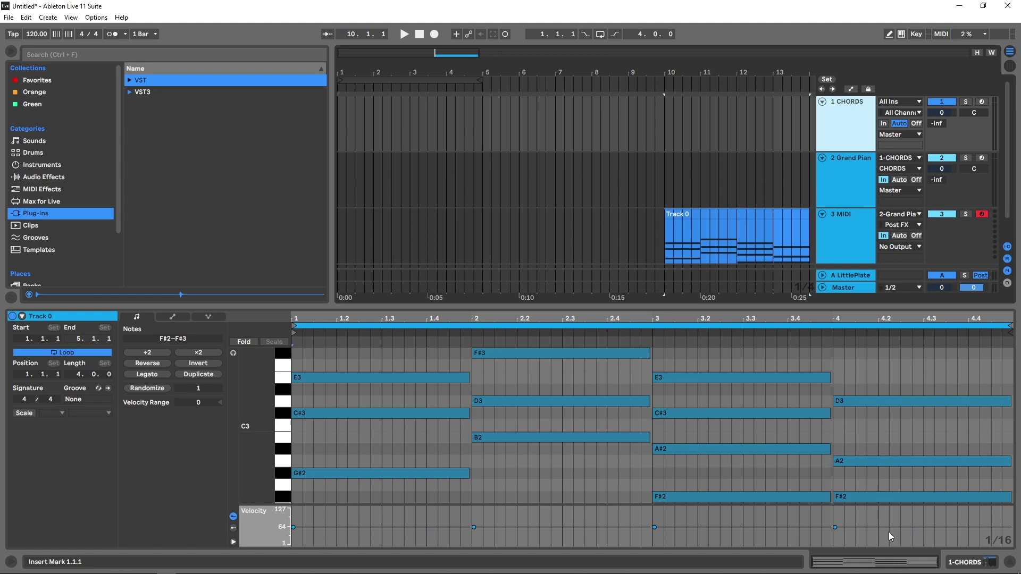
click(955, 562)
click(42, 432)
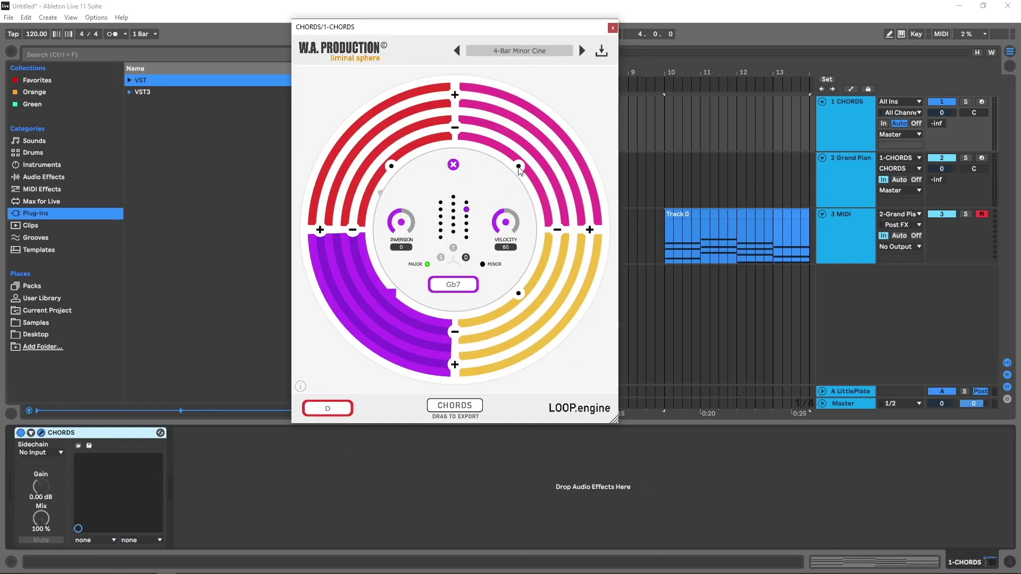
click(520, 170)
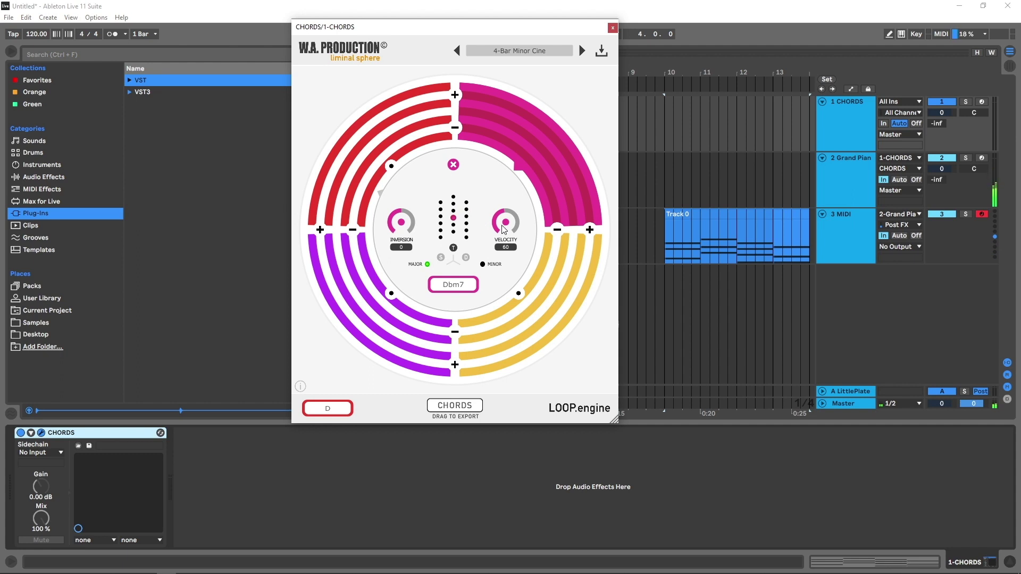
drag(496, 218, 482, 199)
drag(504, 221, 479, 247)
click(613, 27)
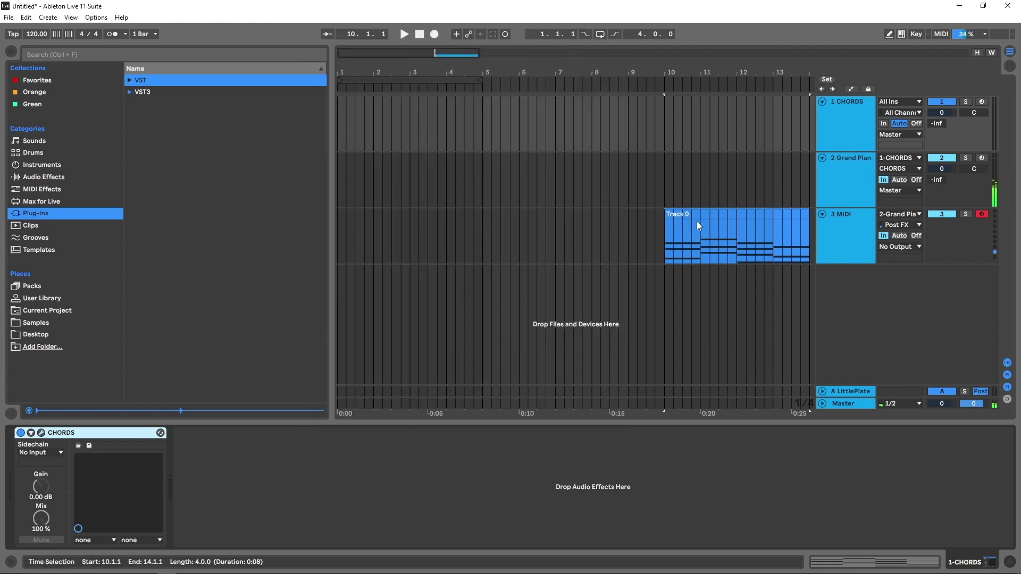
- Move the exported chord clip to bar 1 and randomize its note velocities by an amount of 43
drag(697, 221, 393, 214)
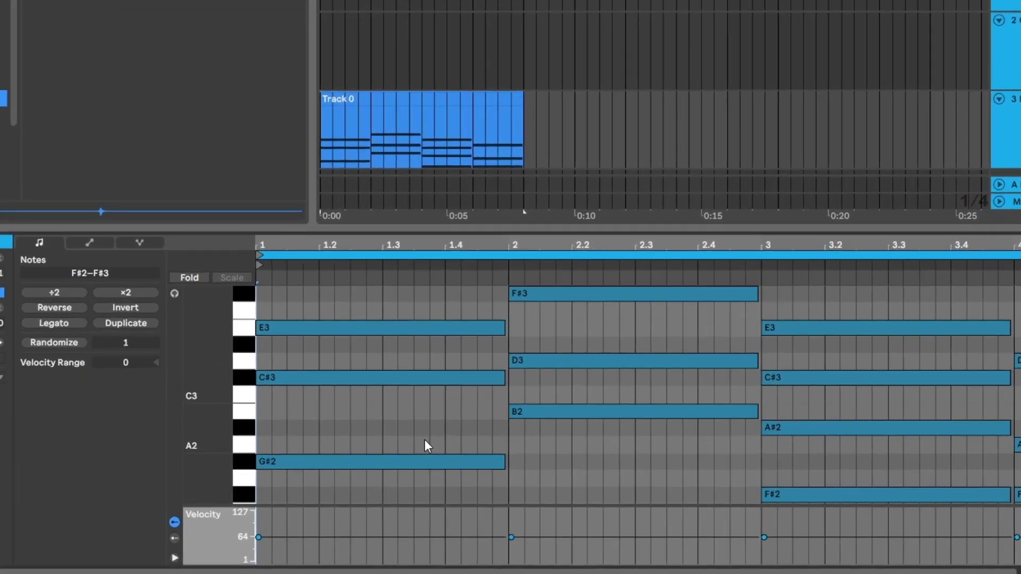
drag(136, 344, 136, 327)
click(59, 342)
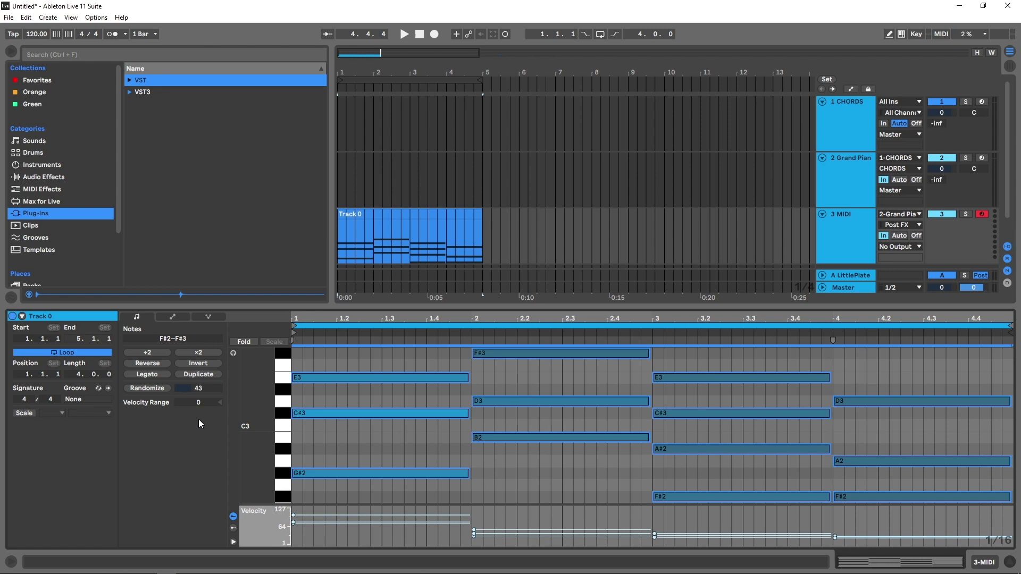
- Add the Velocity MIDI effect preset "Add some Random" to the Grand Piano track
click(834, 137)
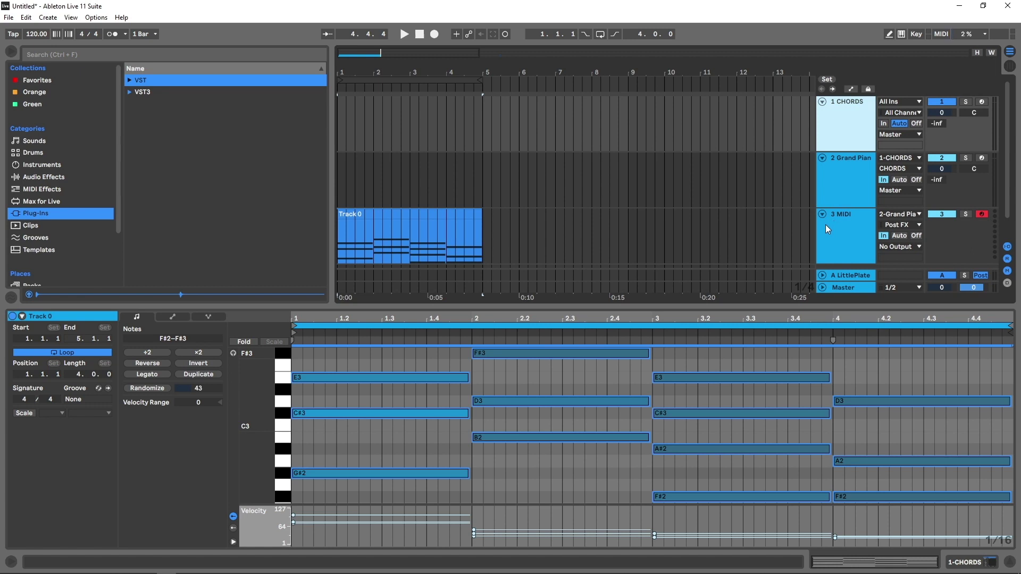
click(41, 192)
click(128, 226)
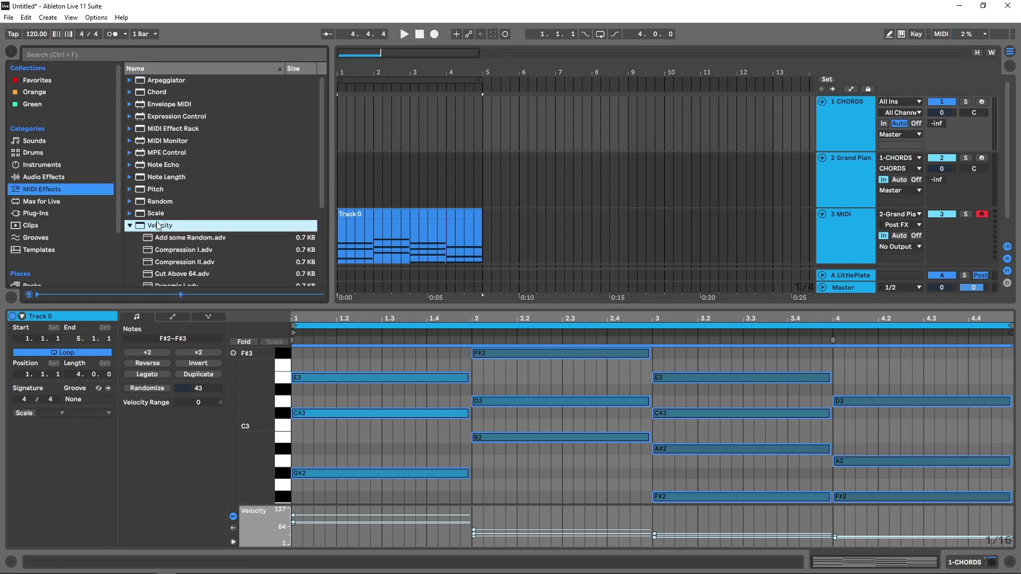
scroll(156, 221, down, 5)
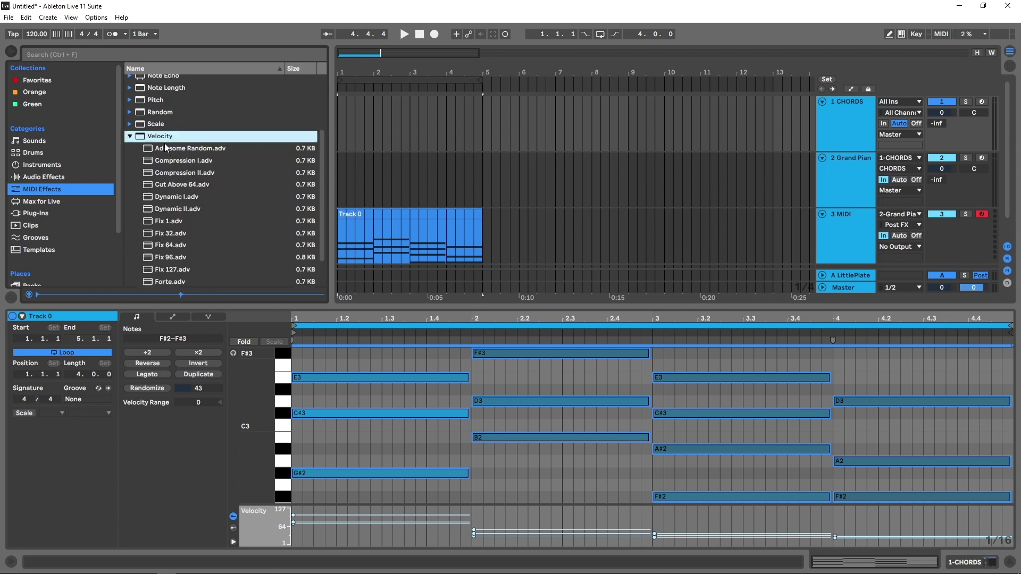
drag(164, 148, 617, 123)
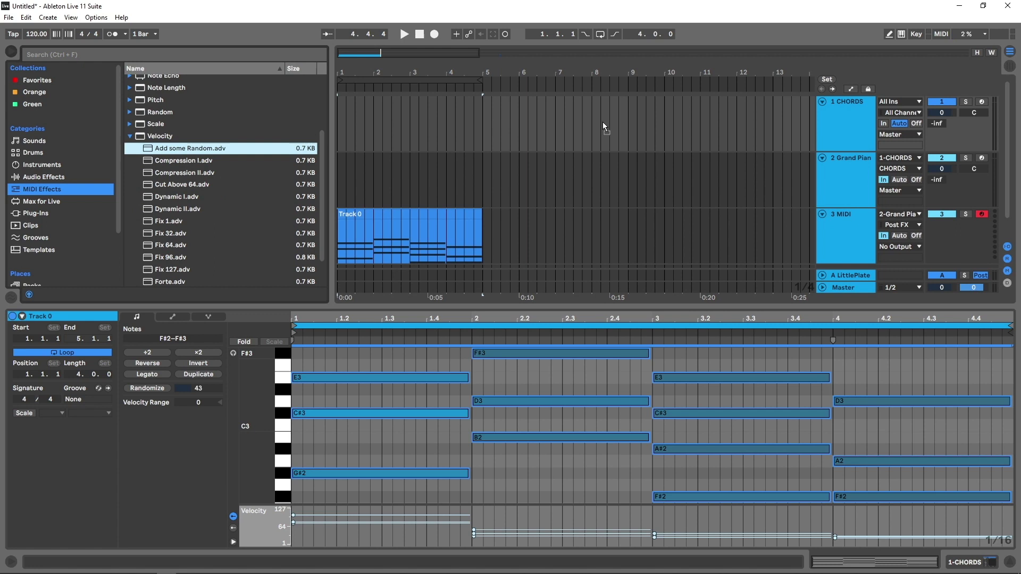
drag(522, 181, 522, 181)
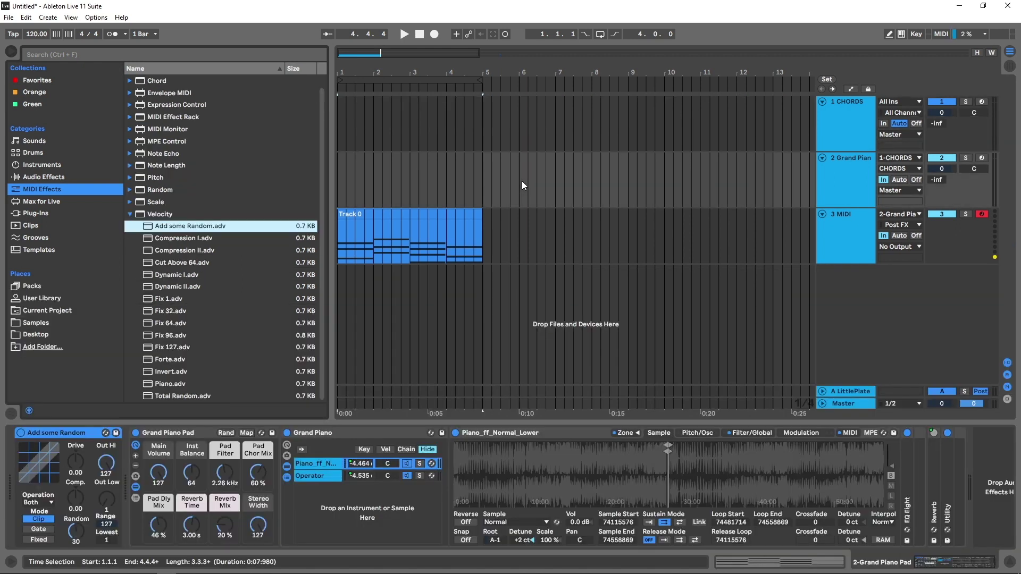
- Delete the exported chord clip from the 3 MIDI track
click(363, 218)
key(Delete)
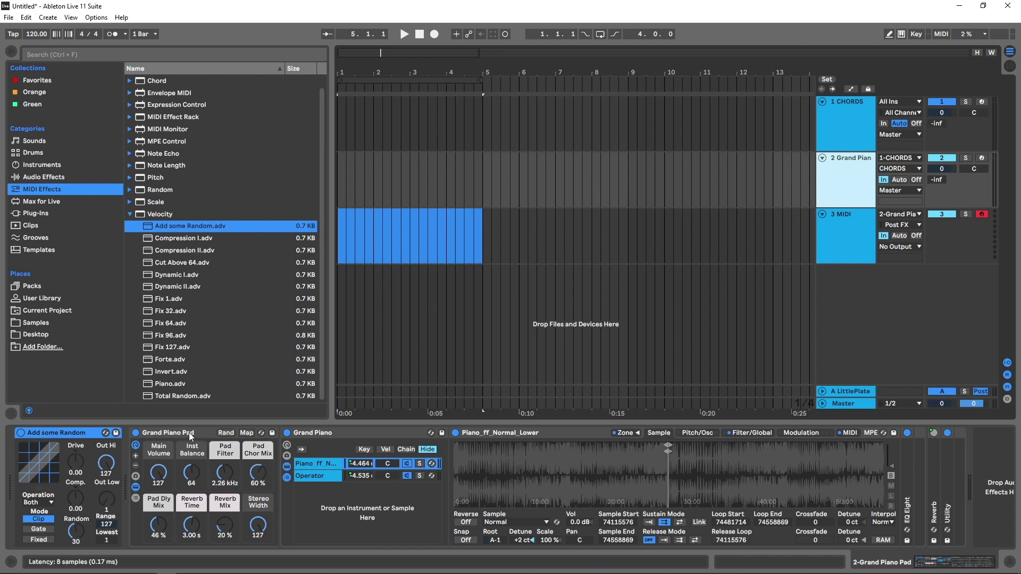
- Play the chords to compare the piano with the random velocity effect on and off, leaving the effect enabled
key(space)
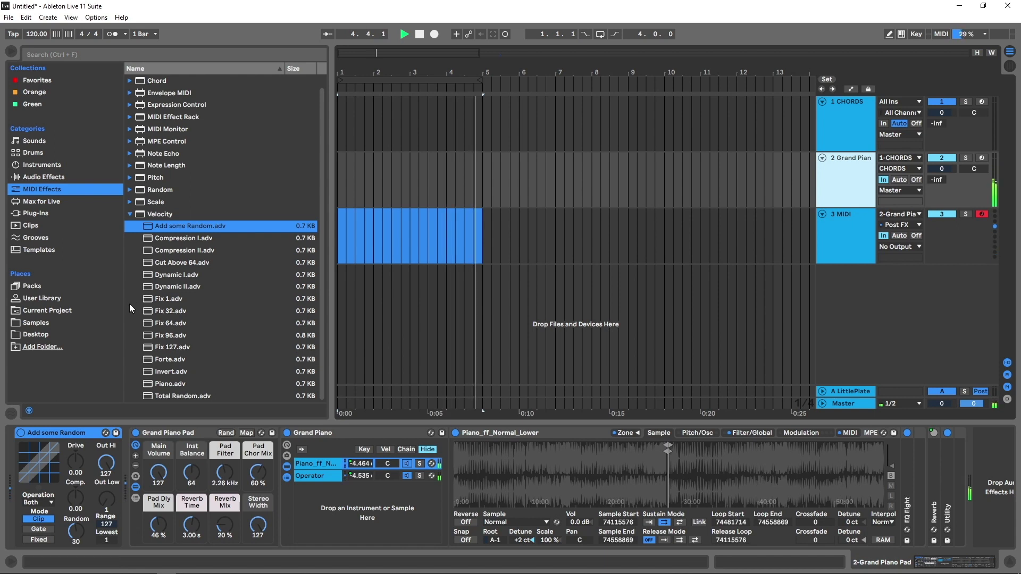
click(21, 433)
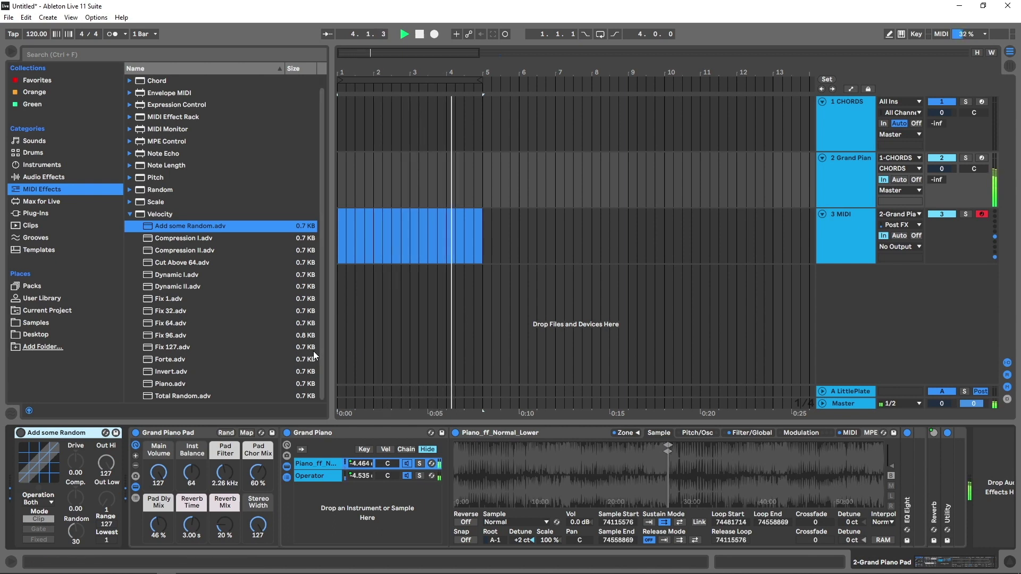
key(space)
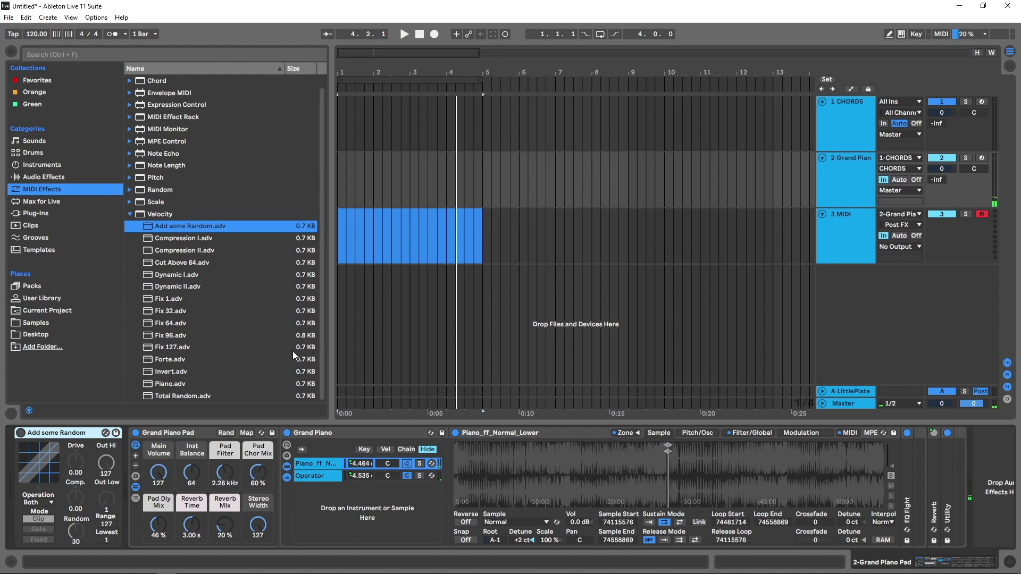
click(19, 432)
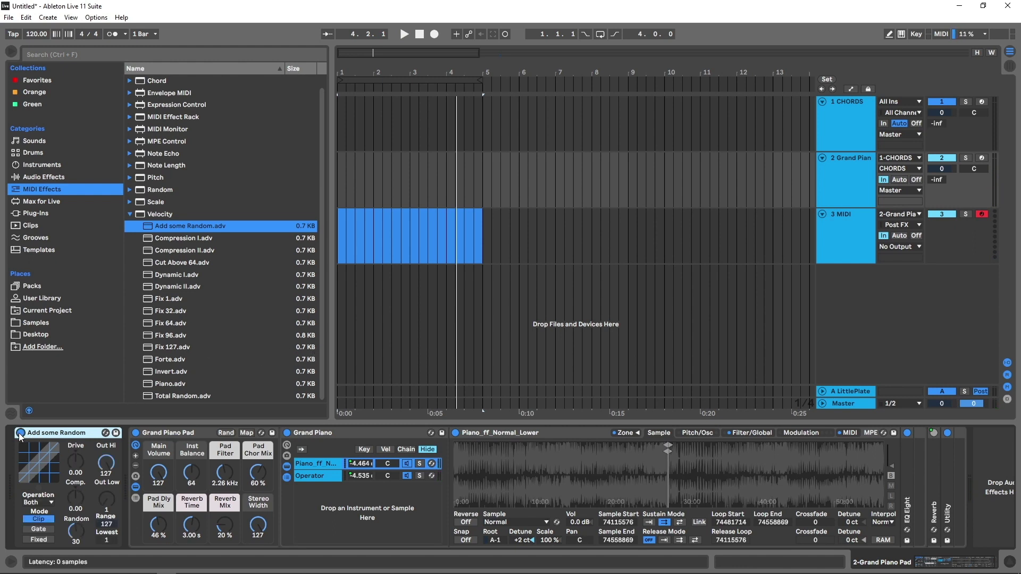
- Record the piano's MIDI output onto the 3 MIDI track from bar 1 for about eight bars
click(339, 254)
click(849, 221)
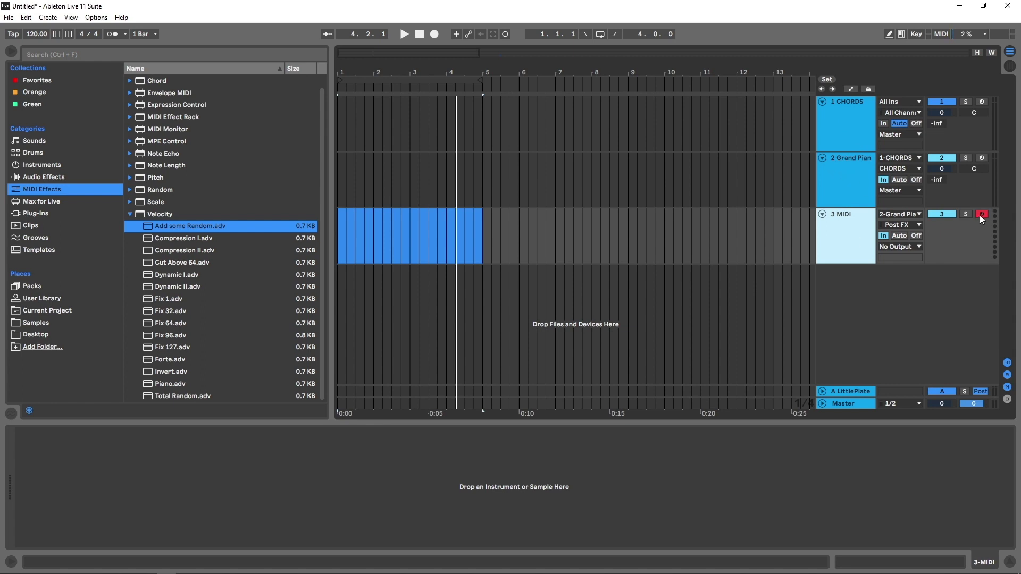
click(420, 34)
click(435, 34)
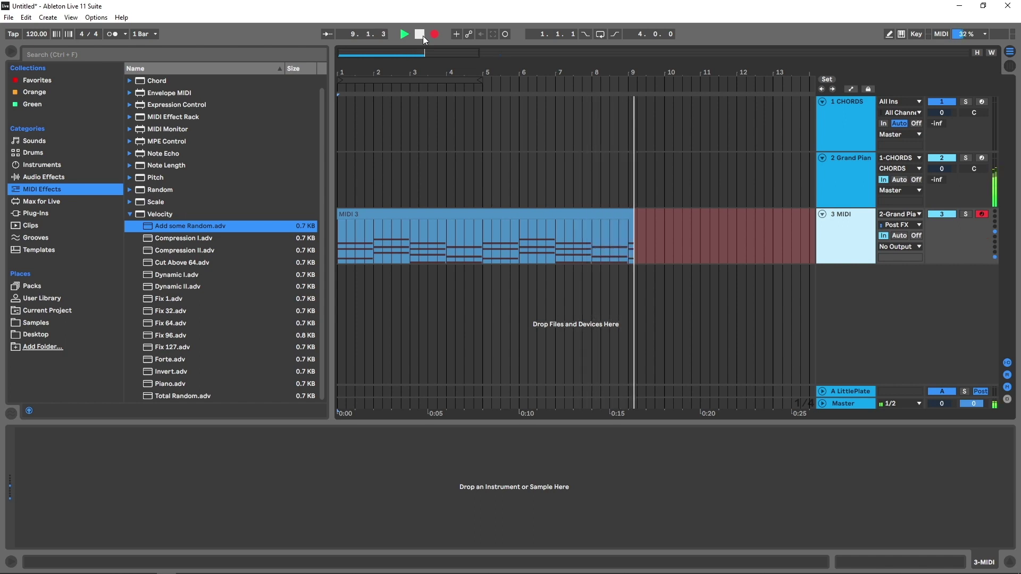
click(424, 36)
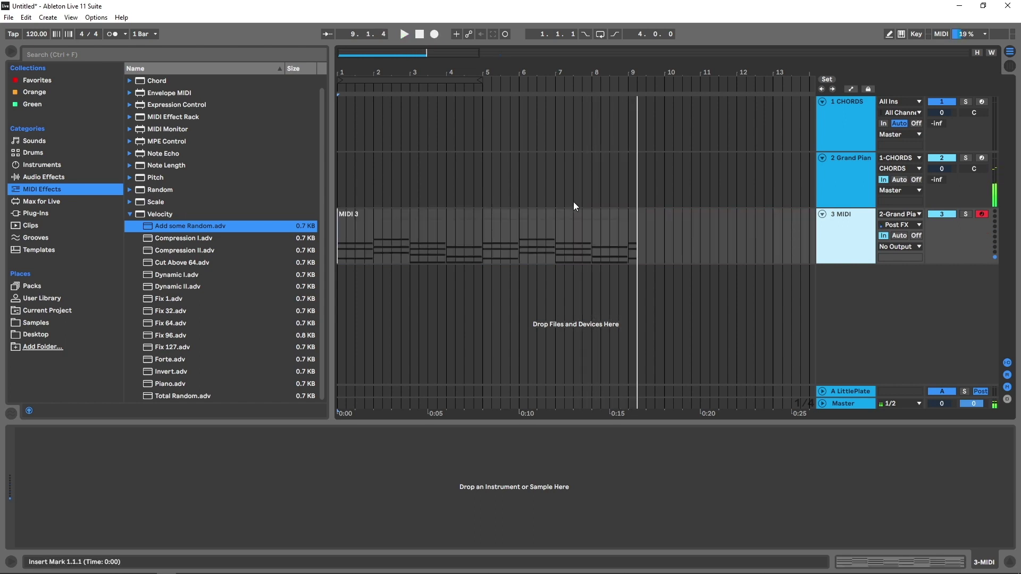
- Open the recorded clip to view its note velocities and trim its end to bar 9
click(524, 214)
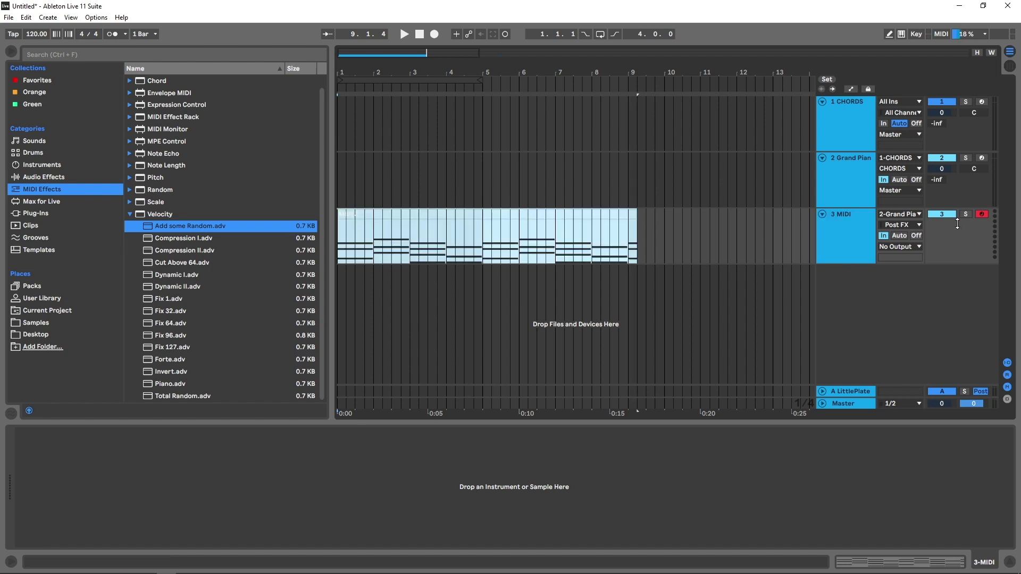
double_click(470, 226)
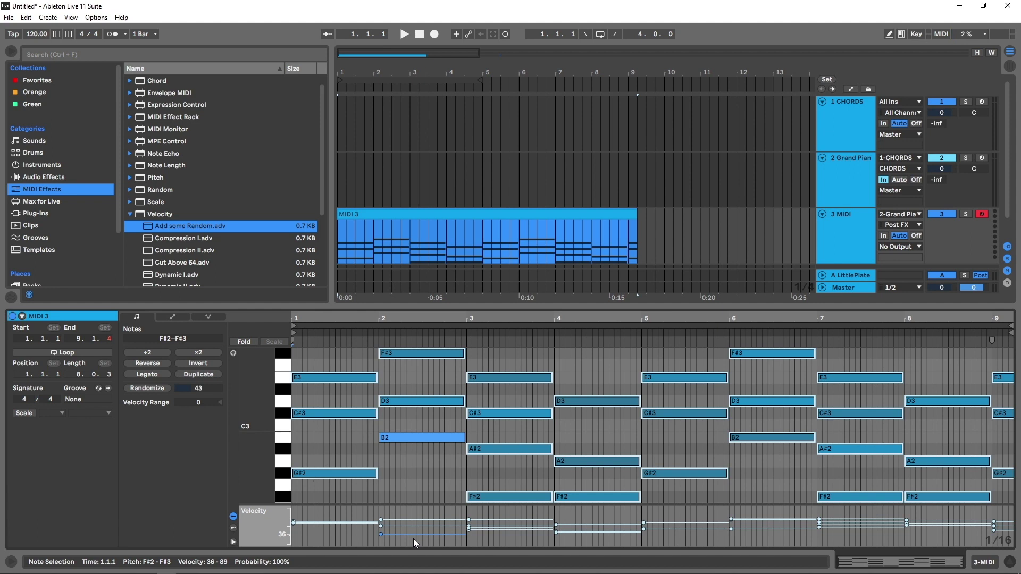
click(818, 191)
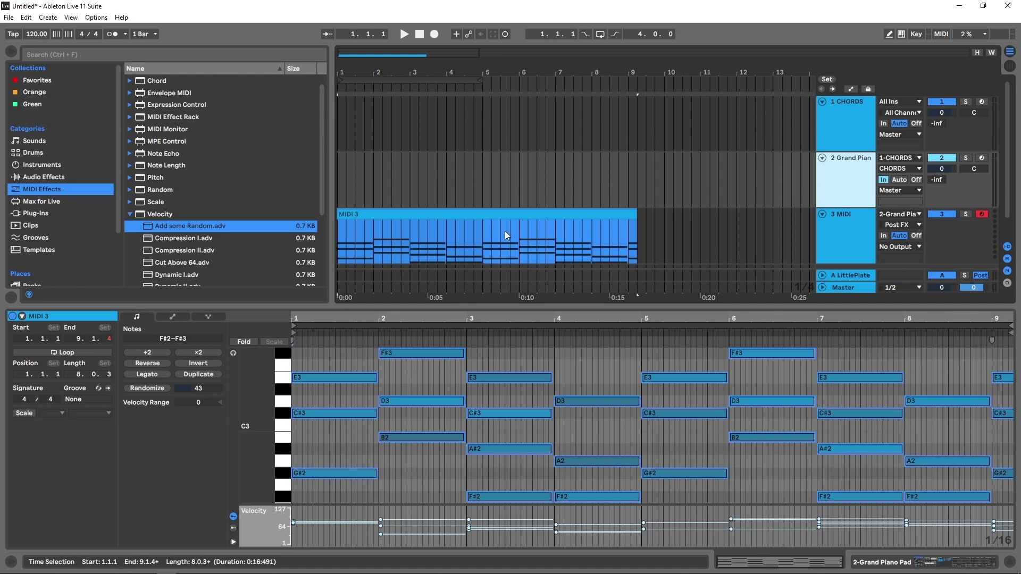
drag(637, 215, 628, 215)
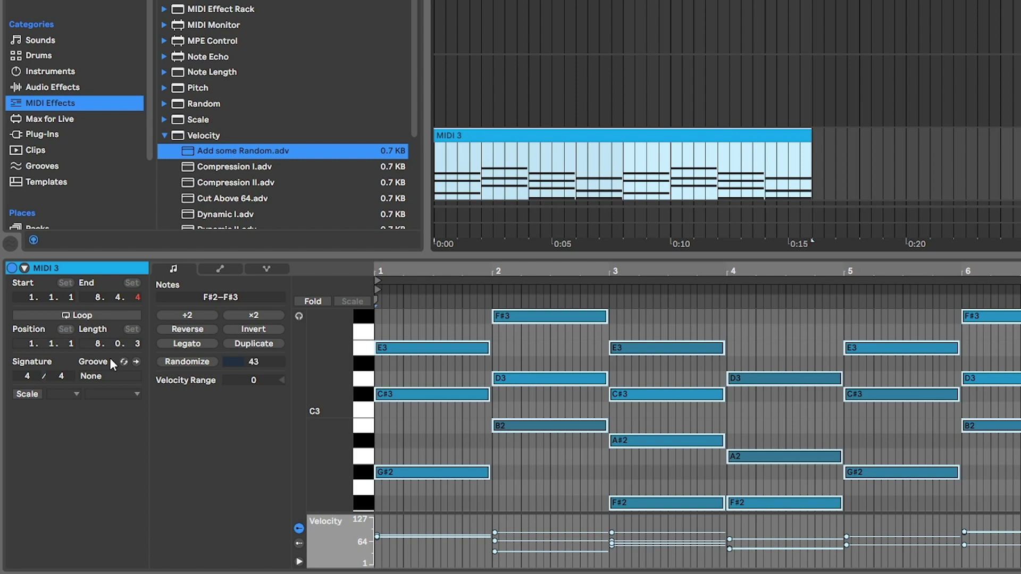
- Assign the Quantize 8 groove from the groove library to the recorded chord clip
click(124, 363)
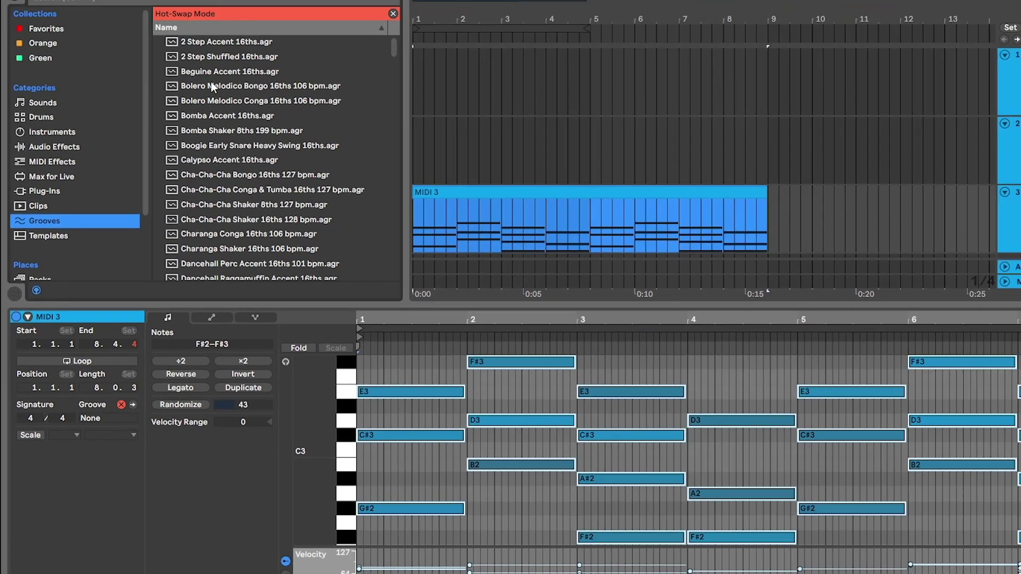
scroll(234, 191, down, 20)
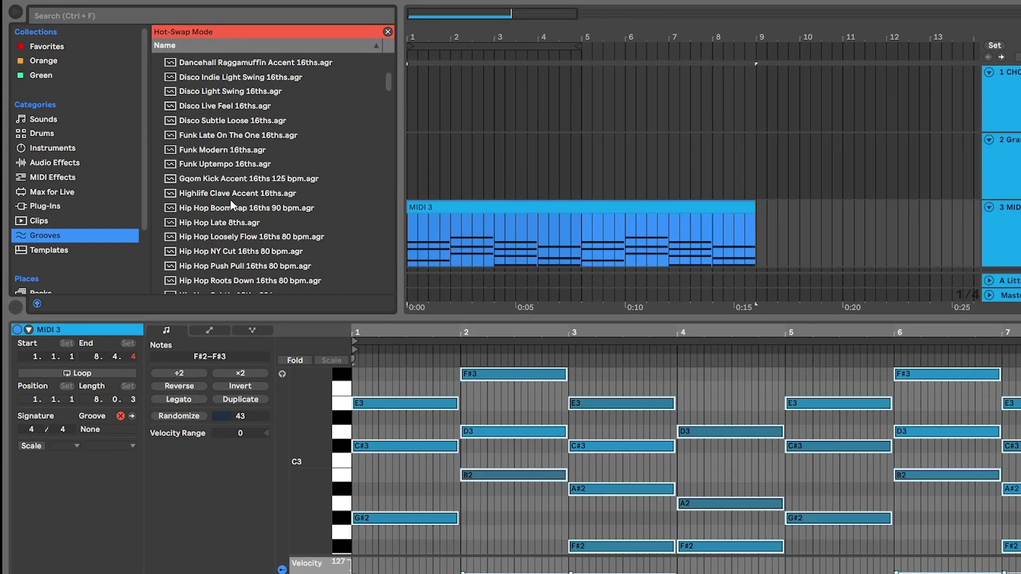
scroll(225, 206, down, 5)
click(225, 206)
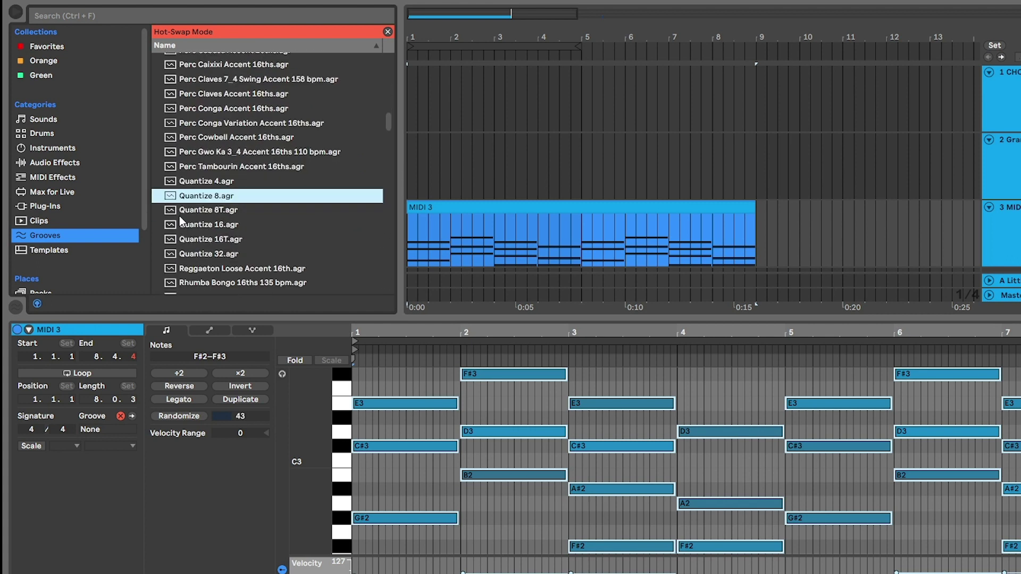
double_click(183, 196)
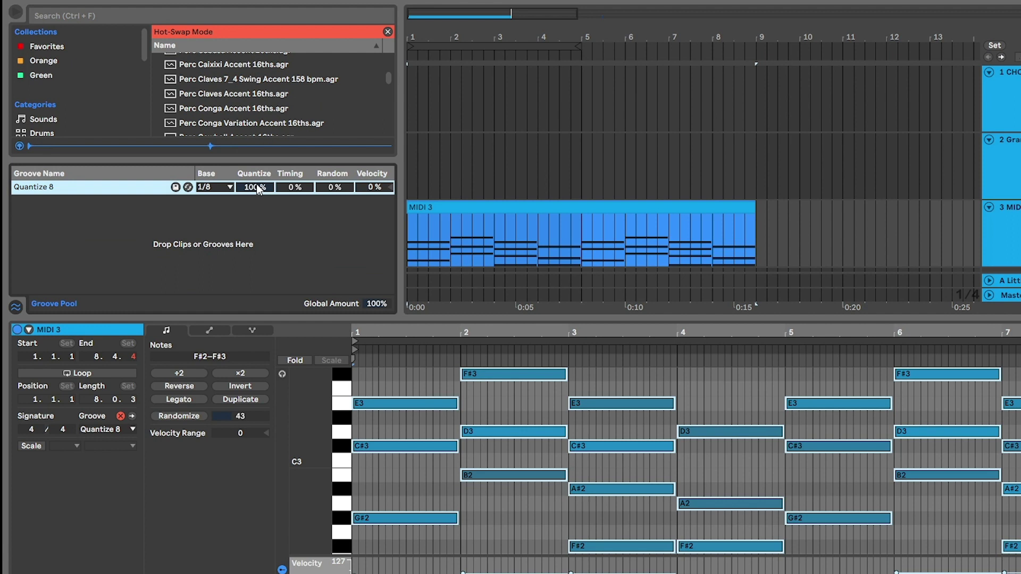
- Set the Quantize 8 groove's quantize to 0 % and random to 69 %, and commit it to the clip
drag(255, 190, 262, 192)
drag(334, 186, 334, 150)
click(132, 419)
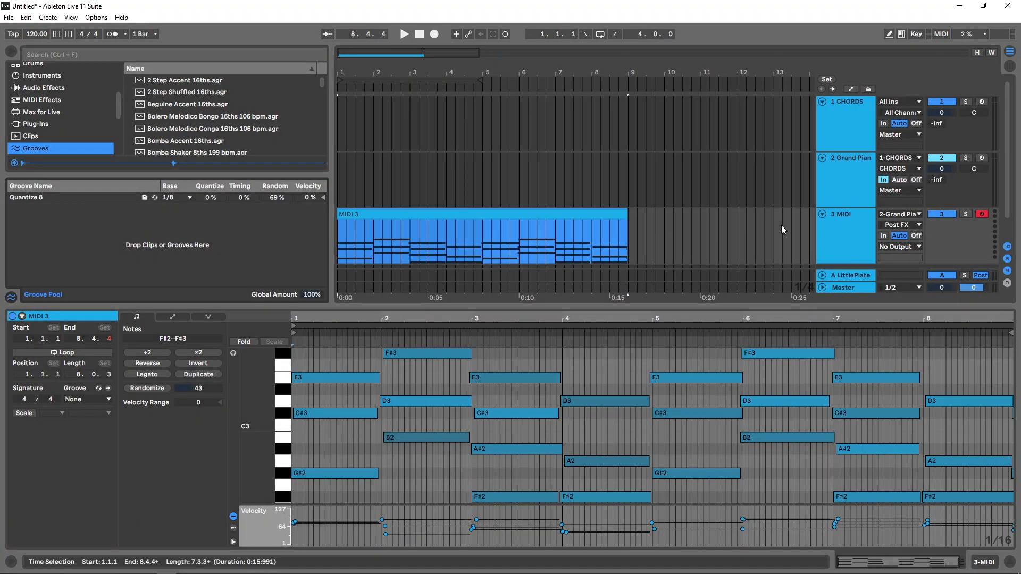
- Duplicate the Grand Piano track and set the copy's MIDI input to All Ins
click(400, 217)
key(ctrl+z)
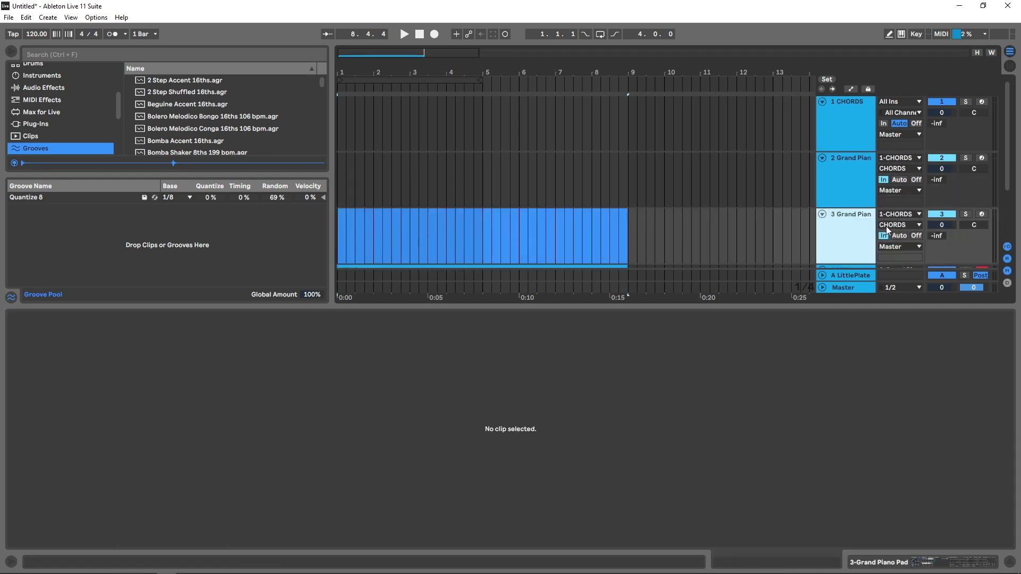
click(887, 224)
click(851, 233)
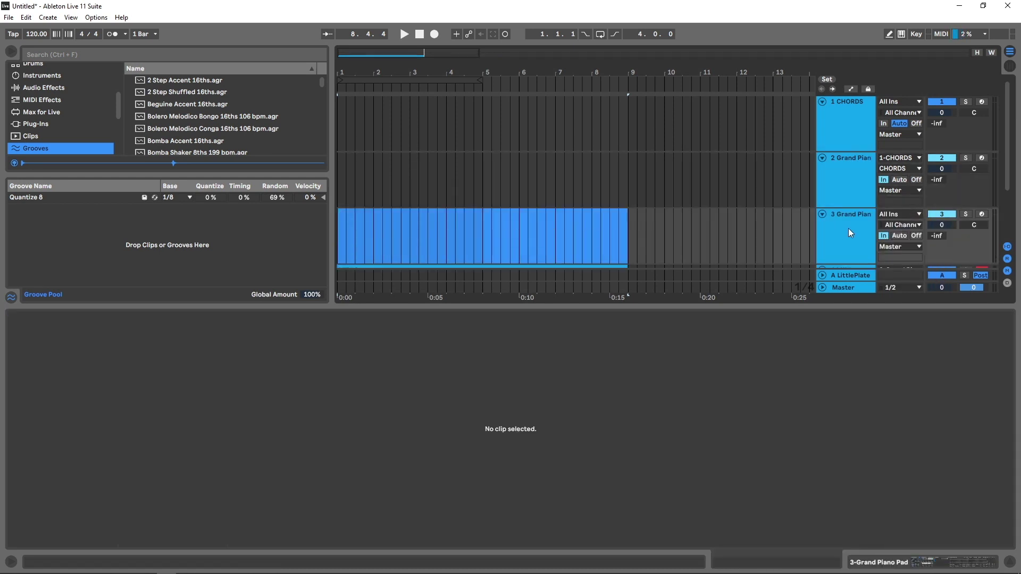
- Set the duplicated piano track's monitoring to Auto and move the recorded chord clip onto it at bar 1
key(ctrl+z)
click(480, 212)
key(ctrl+z)
key(ctrl+z)
key(ctrl+z)
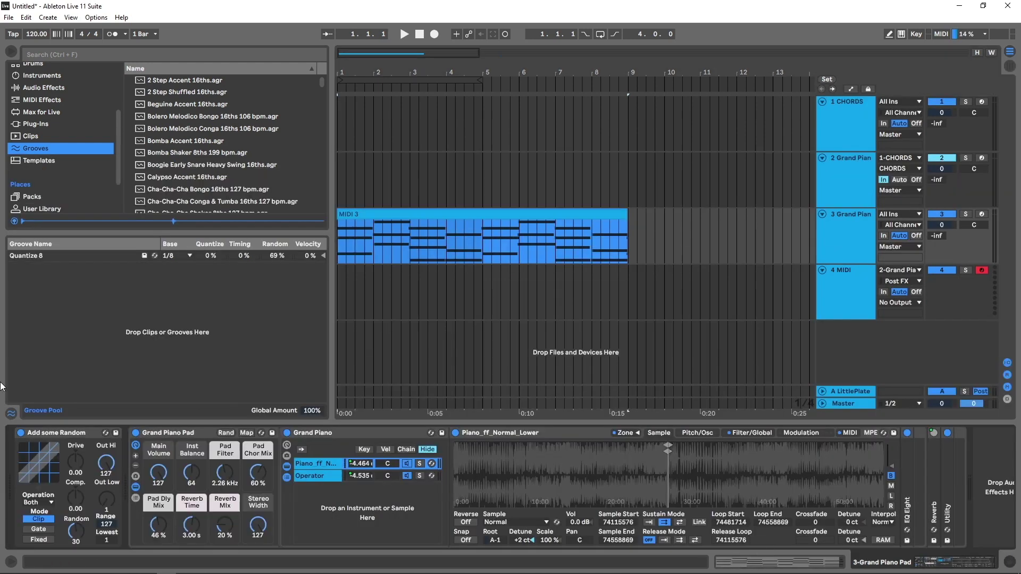
- Turn off the Add some Random effect on the duplicated piano track and play the recorded clip with that track soloed
click(22, 433)
click(768, 254)
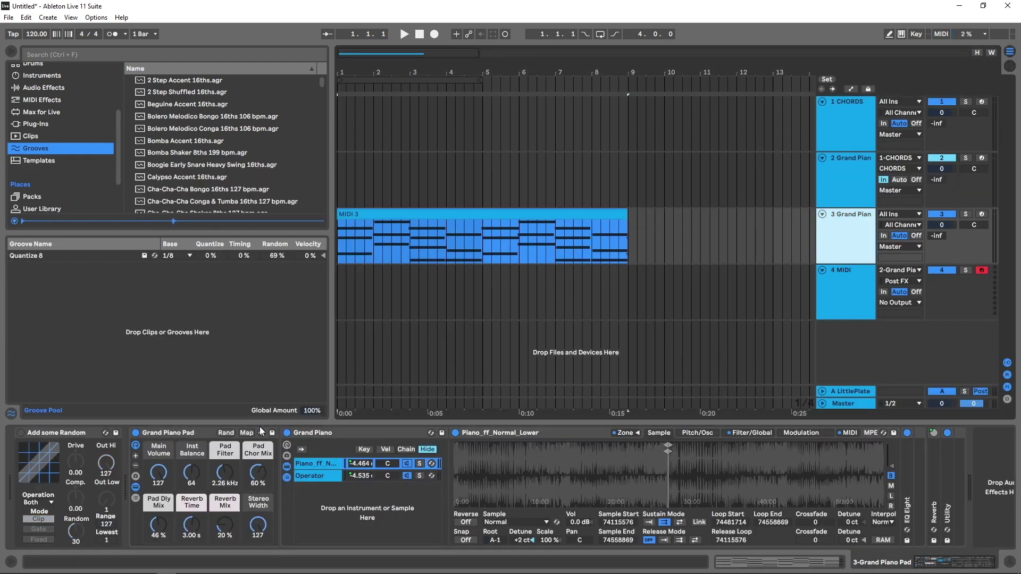
click(451, 209)
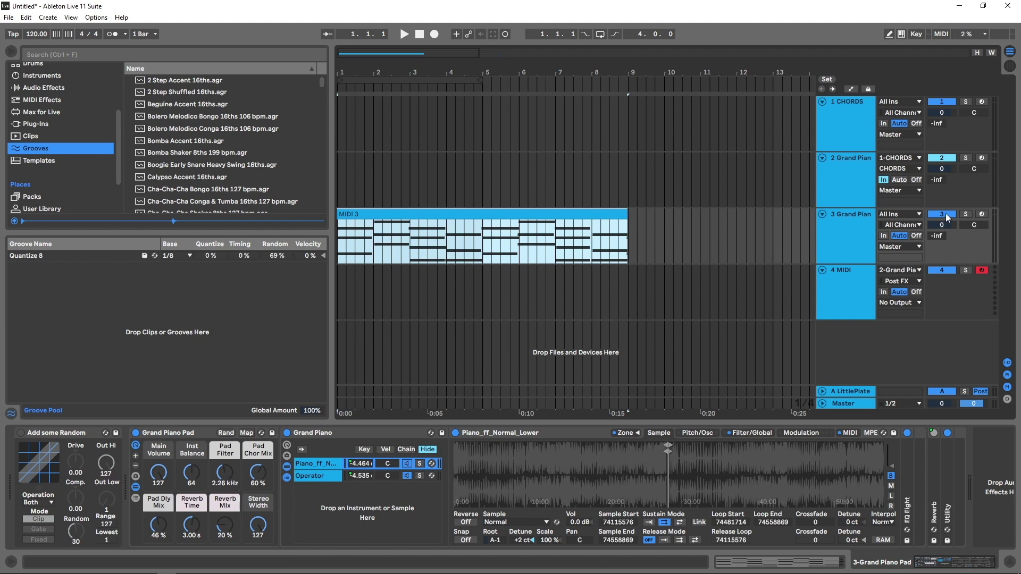
click(966, 214)
key(space)
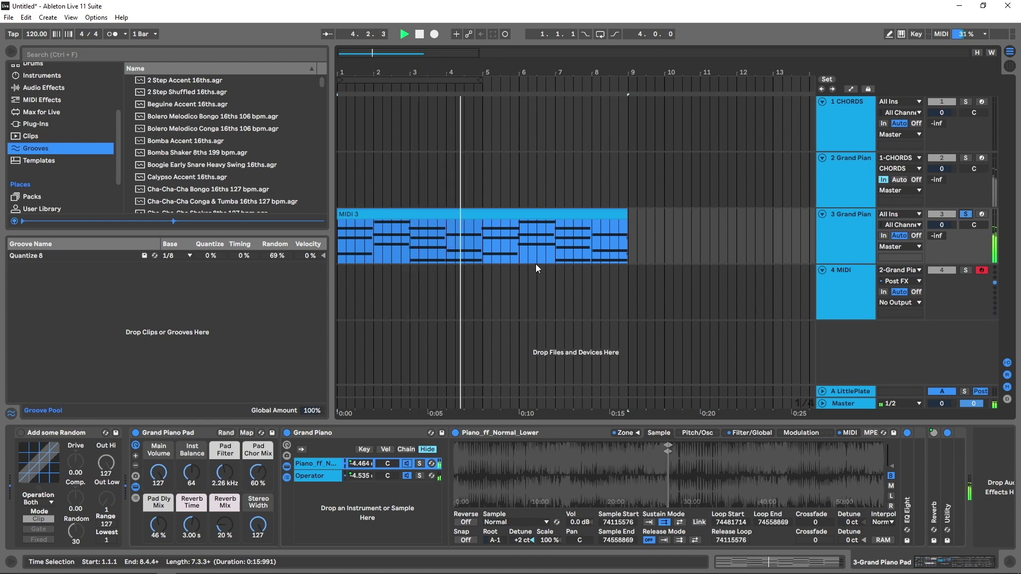
key(space)
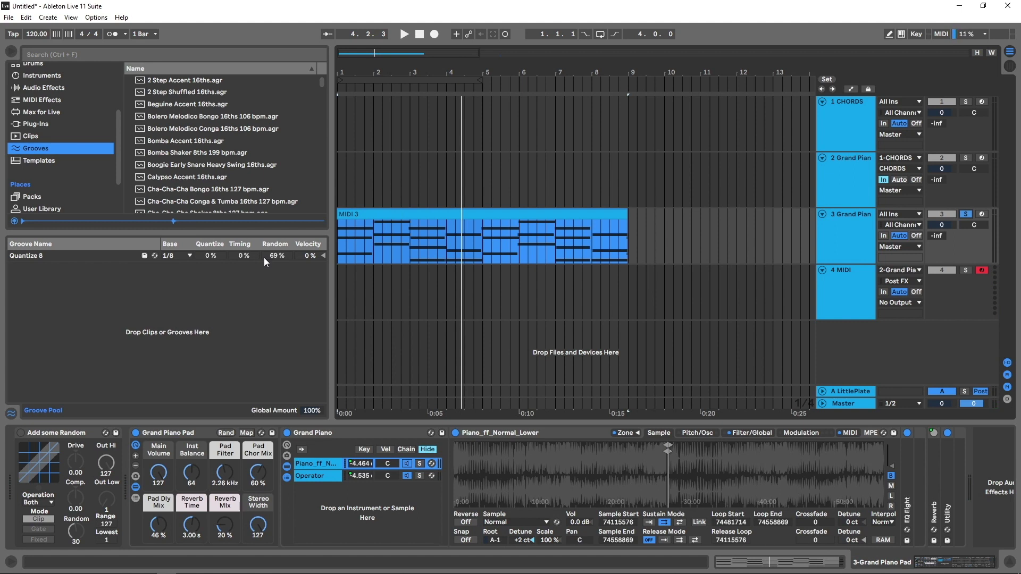
- Reopen the clip and commit the Quantize 8 groove to it with random reduced to 12 %
double_click(442, 219)
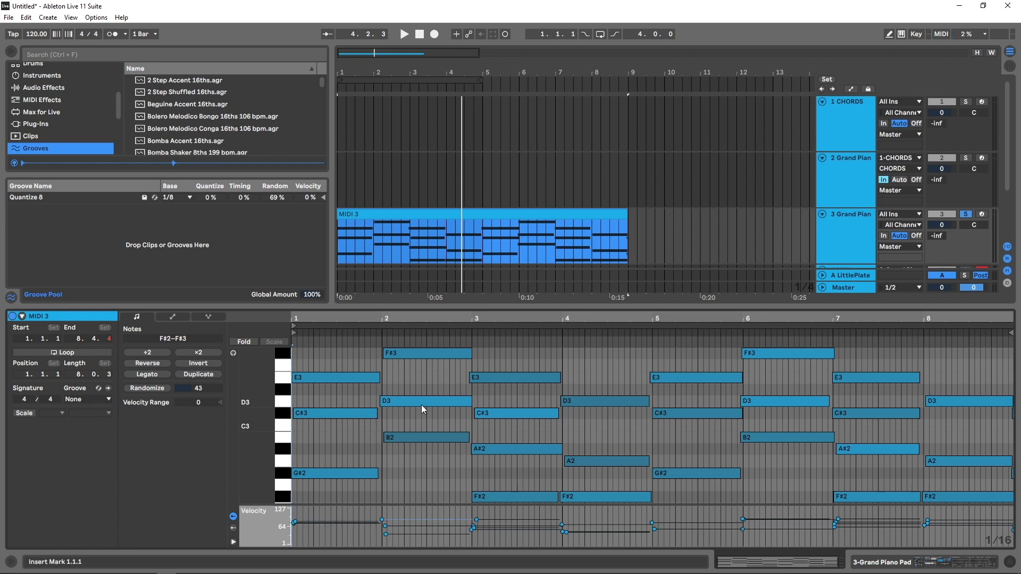
click(98, 408)
click(98, 422)
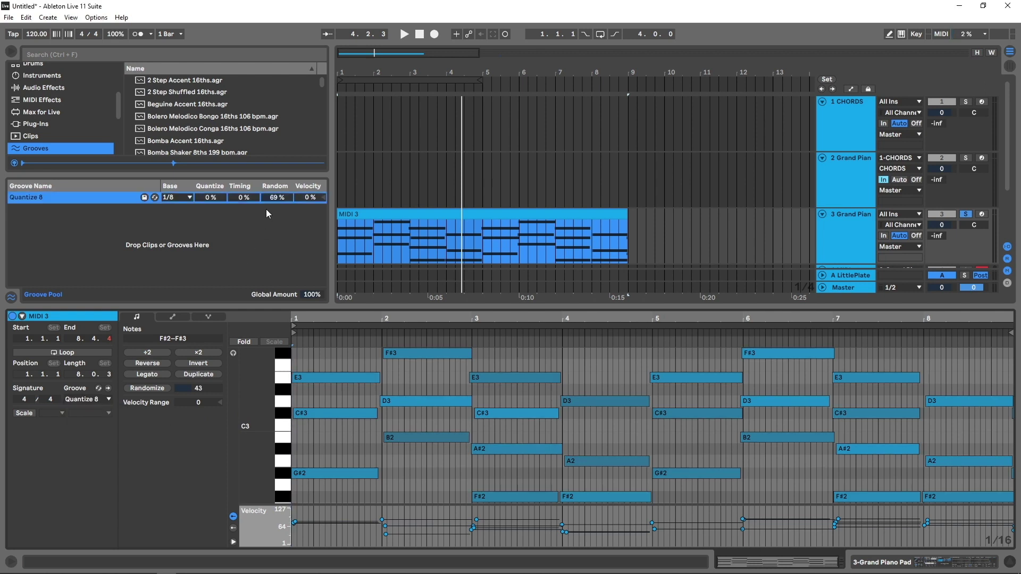
drag(274, 198, 273, 209)
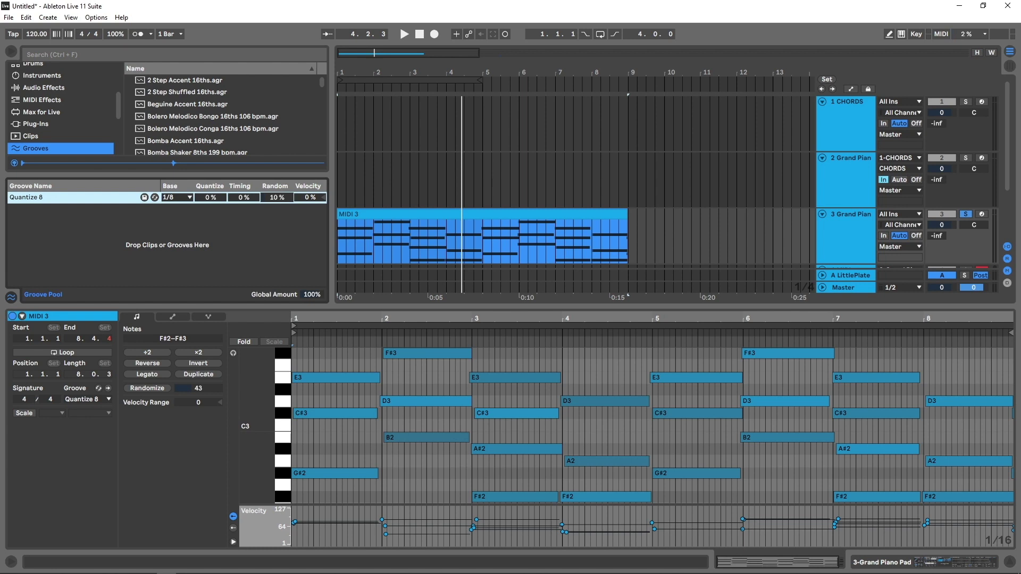
click(109, 389)
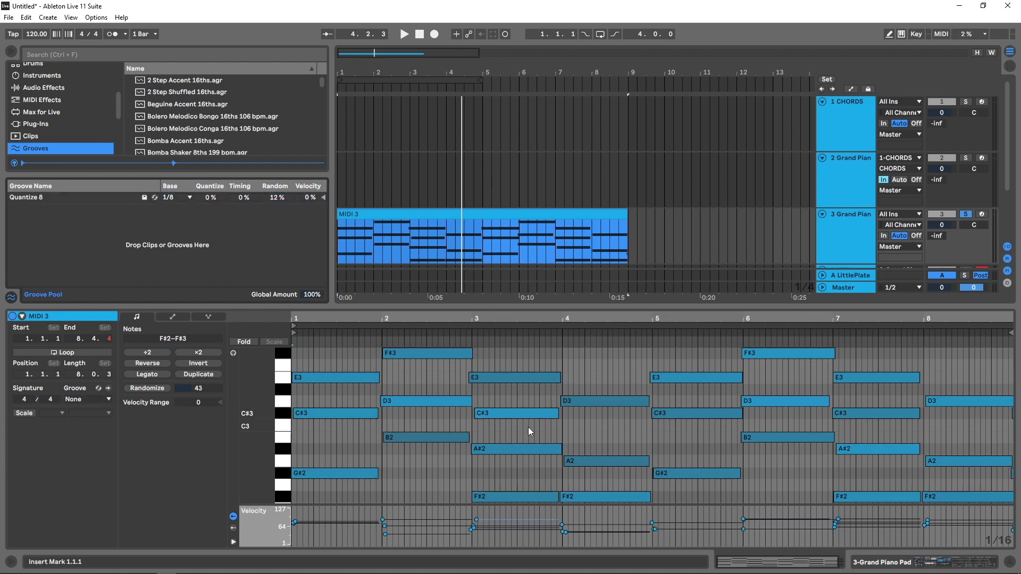
- Set the Quantize 8 groove's quantize to 51 % and commit the groove to the clip again
drag(212, 198, 212, 175)
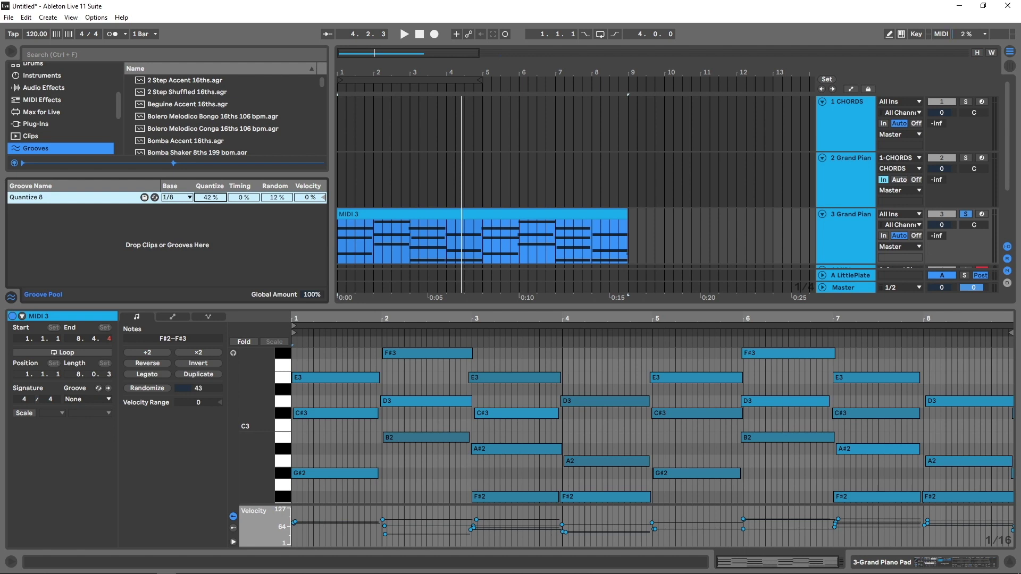
click(108, 400)
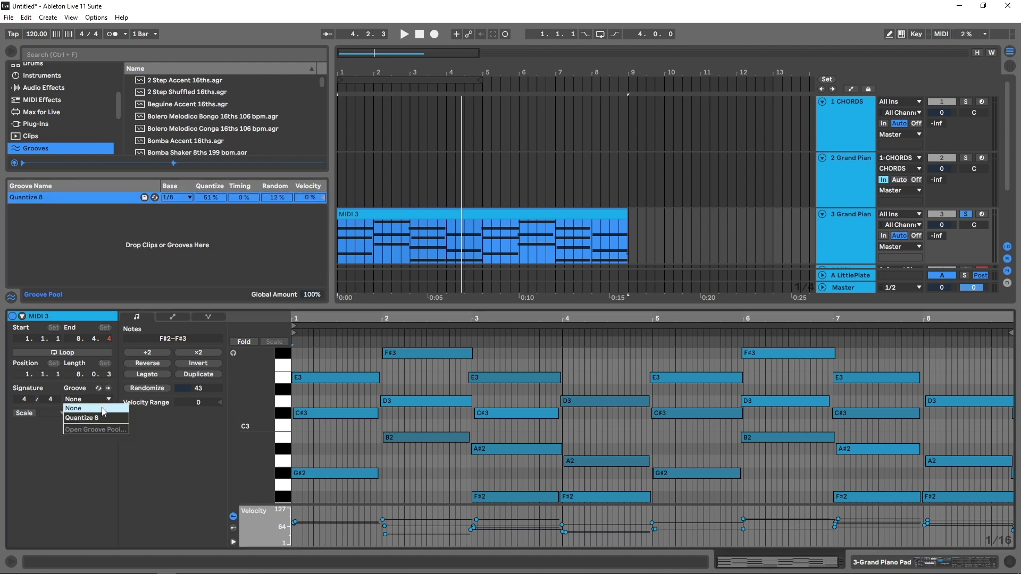
click(104, 423)
click(108, 389)
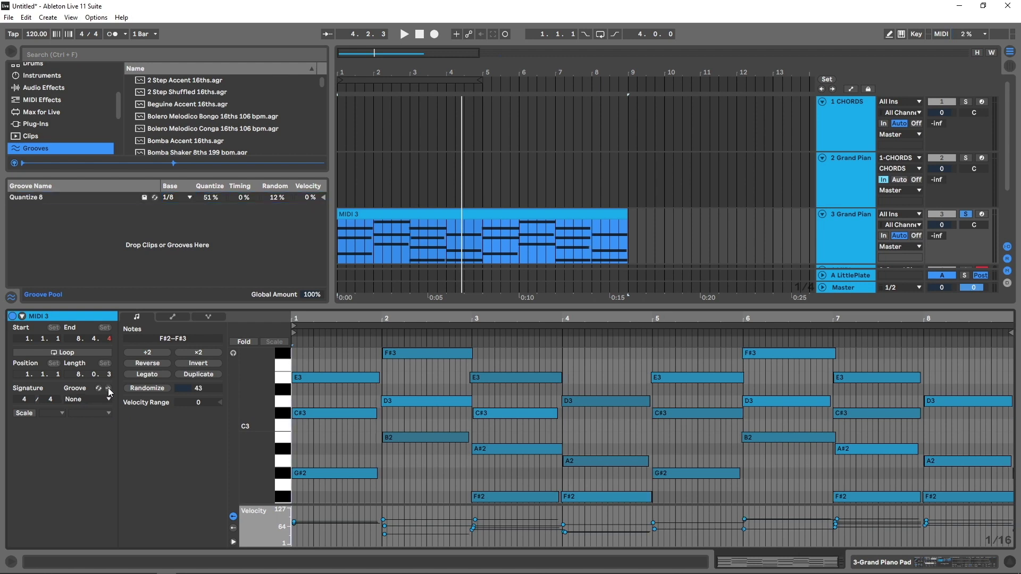